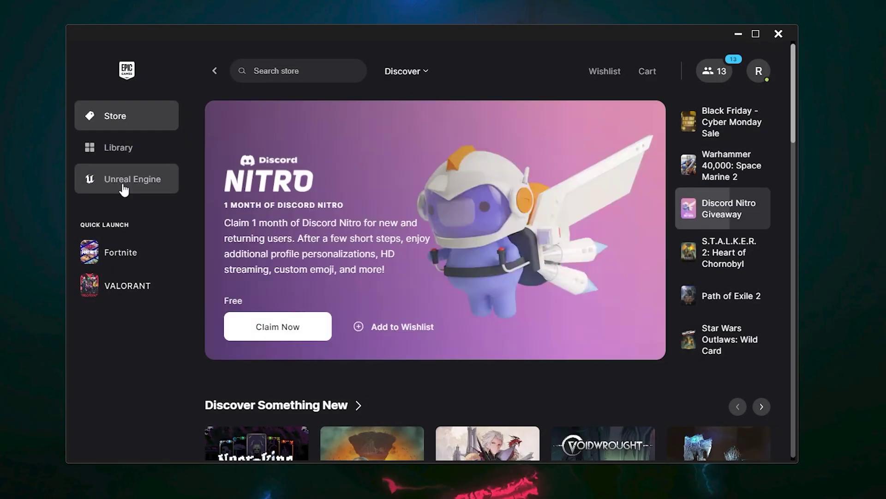
Enable DirectX 12 Shaders and Pre-download Streamed Assets in Fortnite's Library options and apply them
click(124, 153)
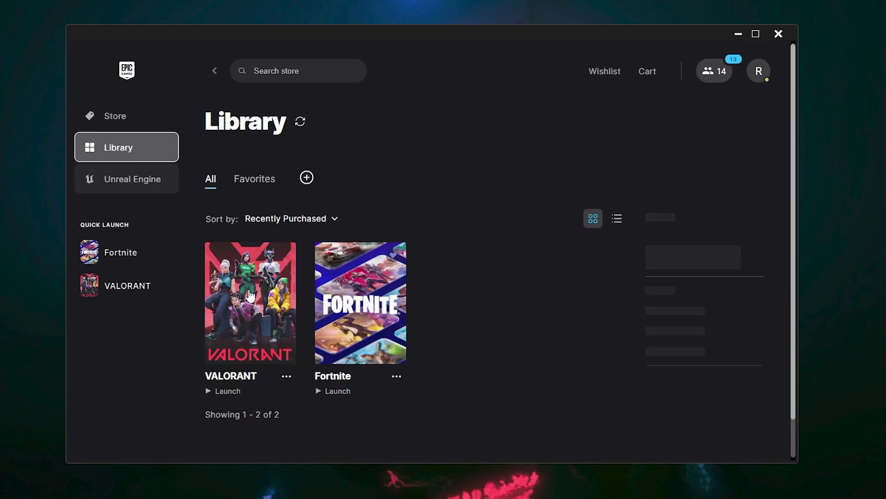
click(390, 381)
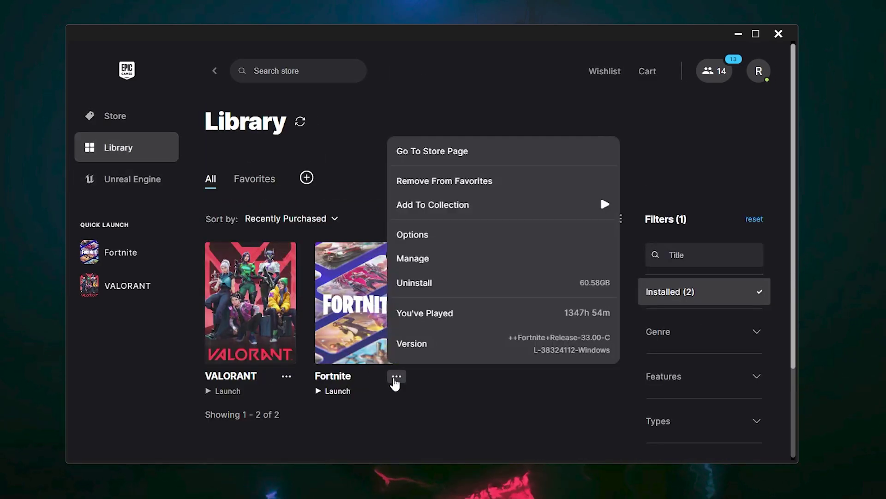
click(421, 243)
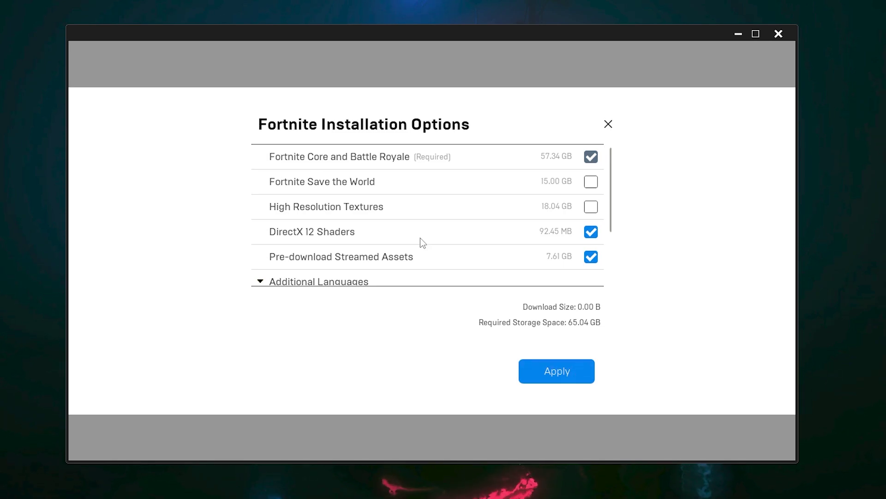
mouse_move(305, 210)
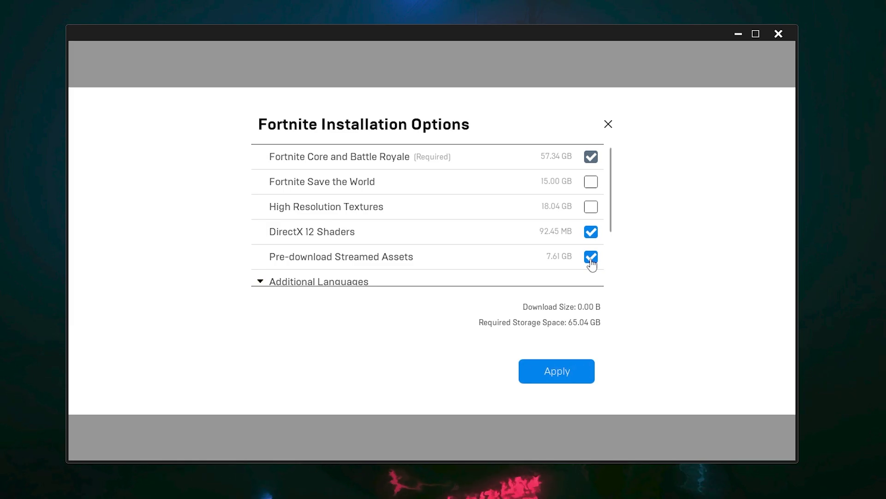
click(552, 375)
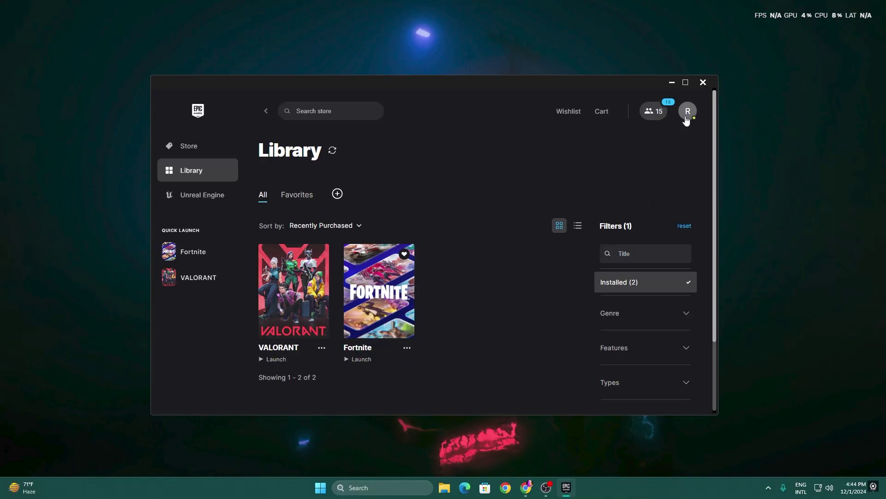
Add the -USEALLAVAILABLECORES command-line argument to Fortnite in launcher settings, then close the launcher
click(687, 121)
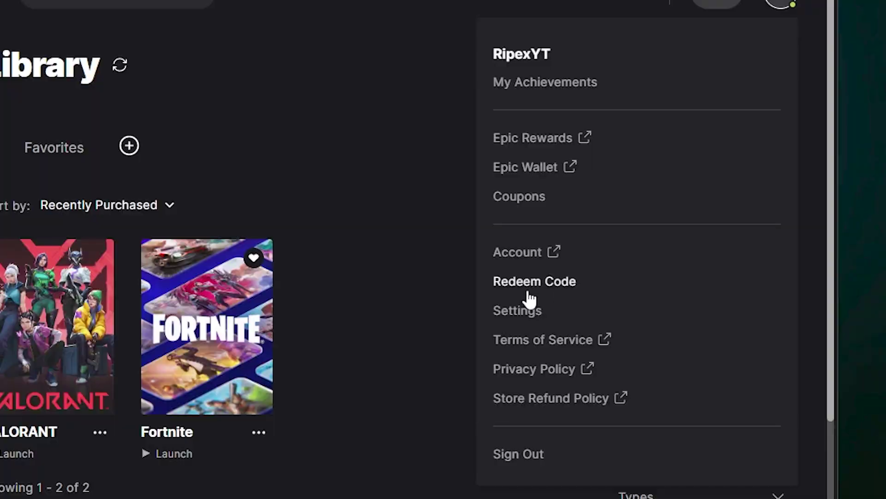
click(530, 304)
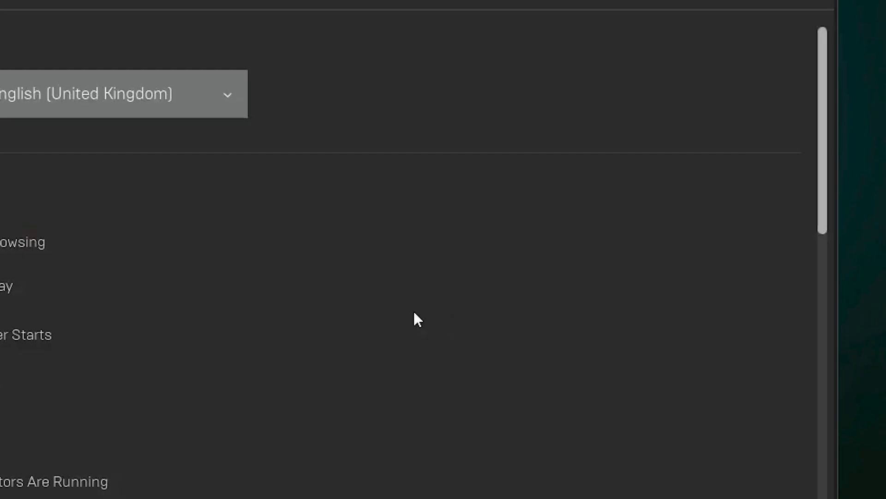
scroll(269, 222, down, 3)
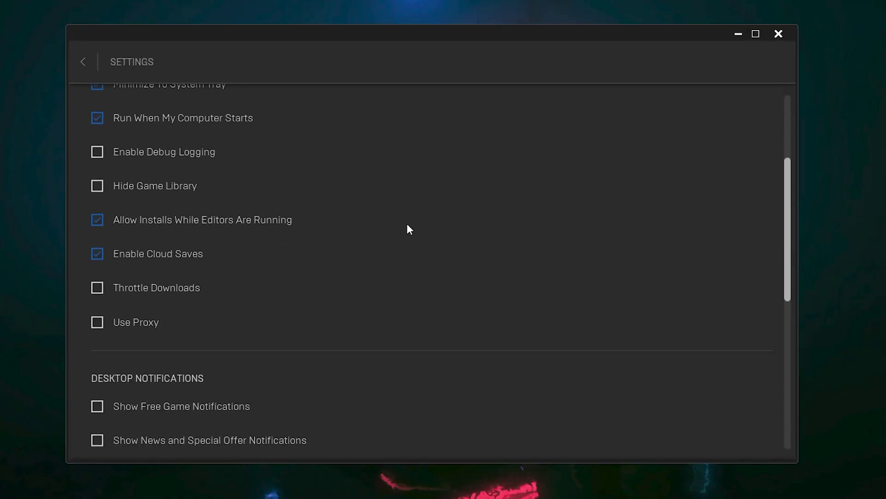
scroll(404, 233, down, 3)
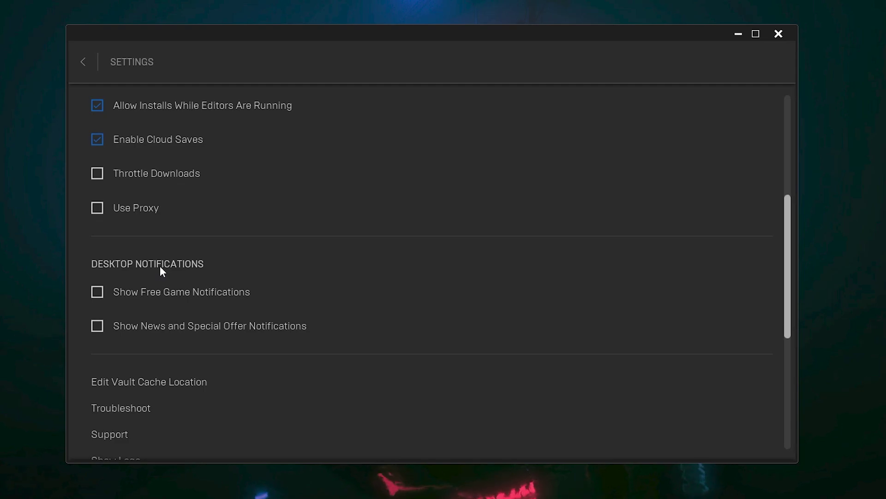
scroll(312, 226, down, 7)
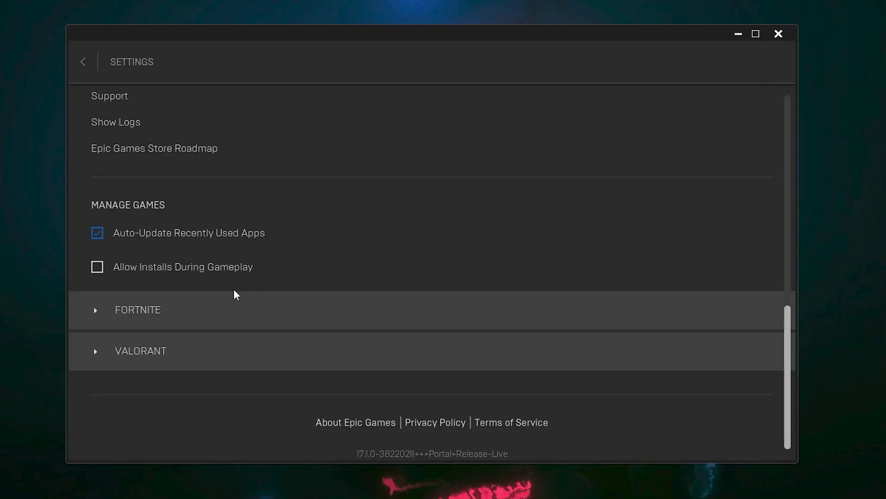
click(96, 313)
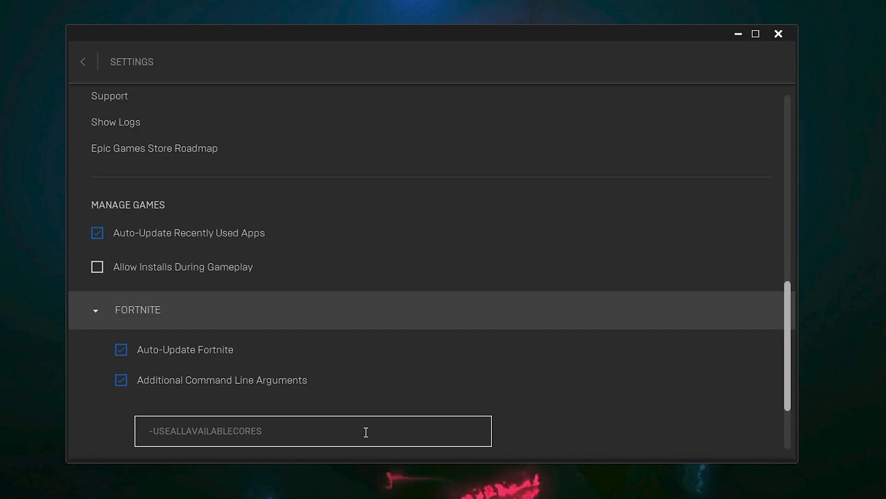
click(95, 69)
click(784, 34)
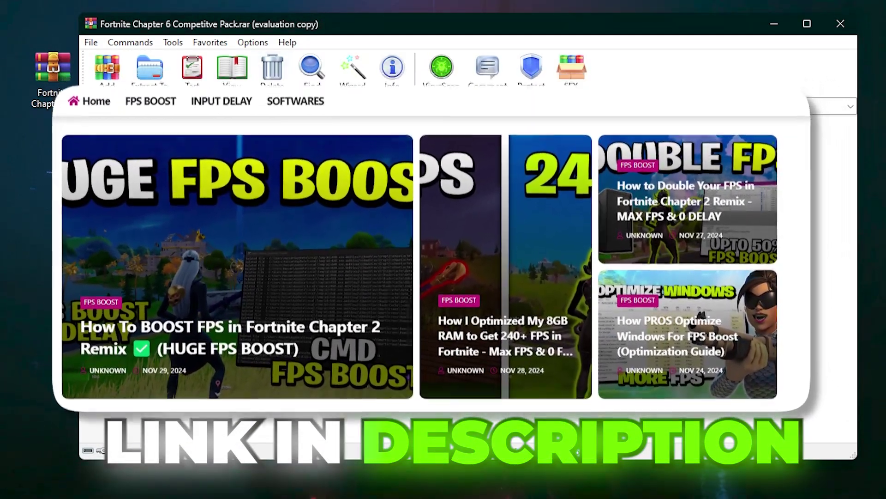
Drag the competitive pack's folders and text file to the desktop, close WinRAR, and open Additional Tweaks
drag(178, 241, 118, 151)
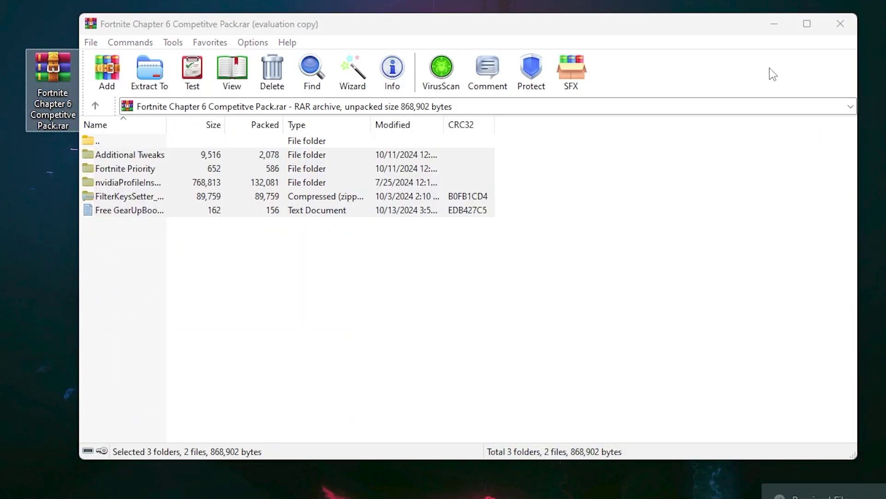
click(840, 24)
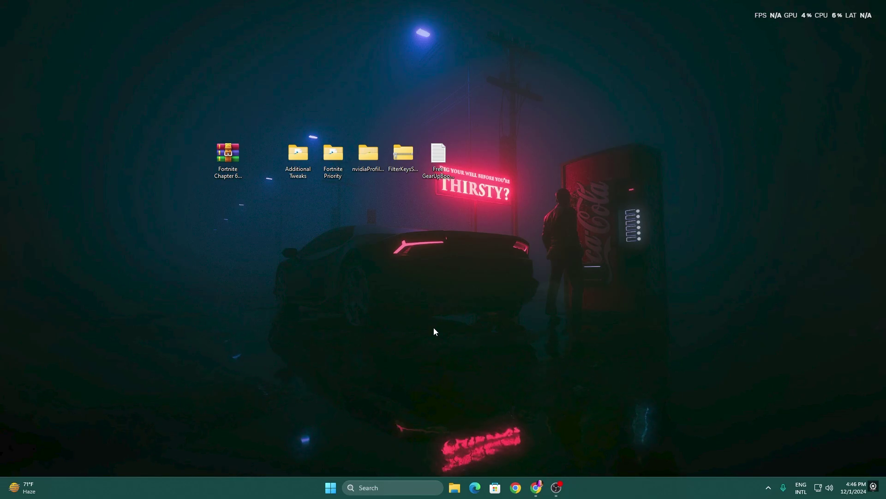
double_click(298, 155)
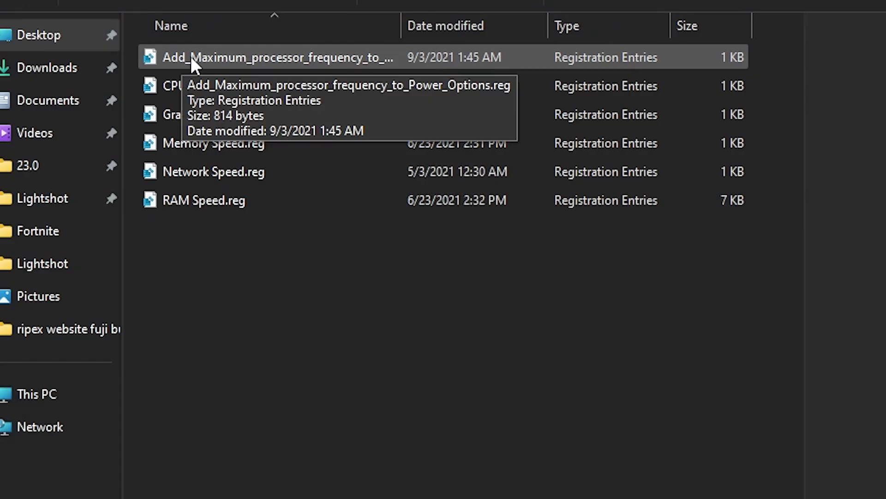
Merge the processor-frequency tweak and CPU Speed.reg into the registry
double_click(283, 58)
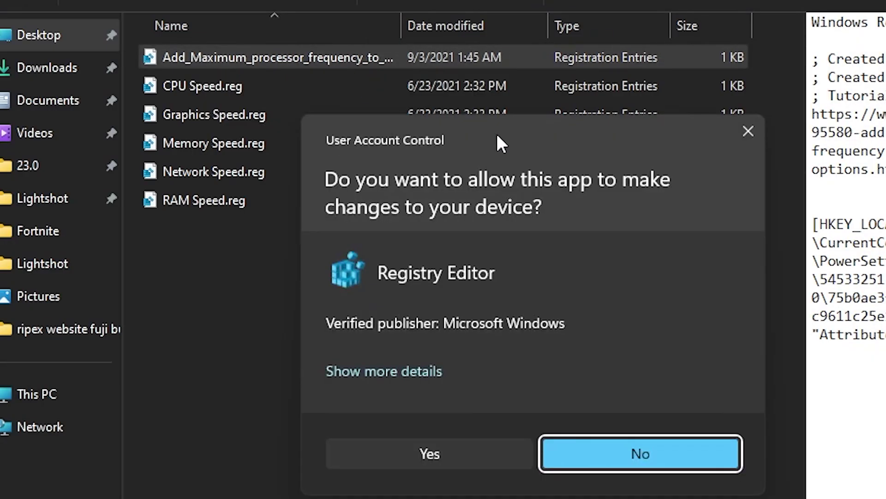
click(454, 446)
click(731, 273)
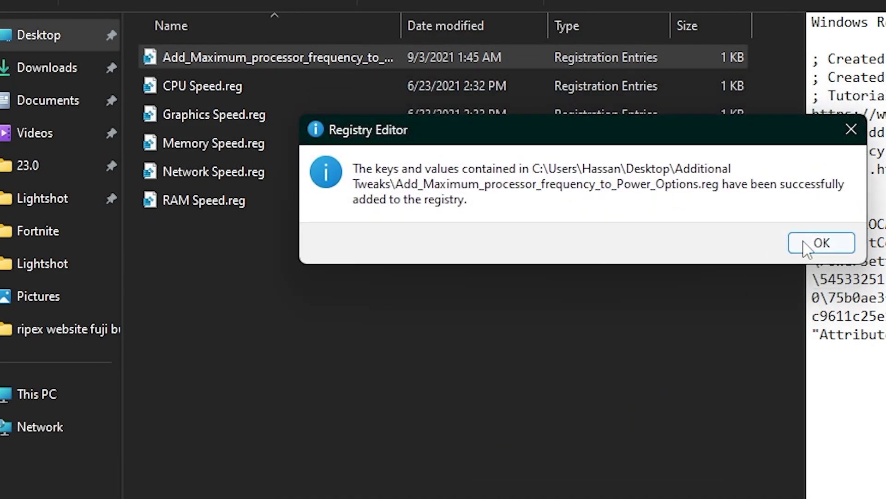
click(821, 243)
double_click(257, 88)
click(450, 448)
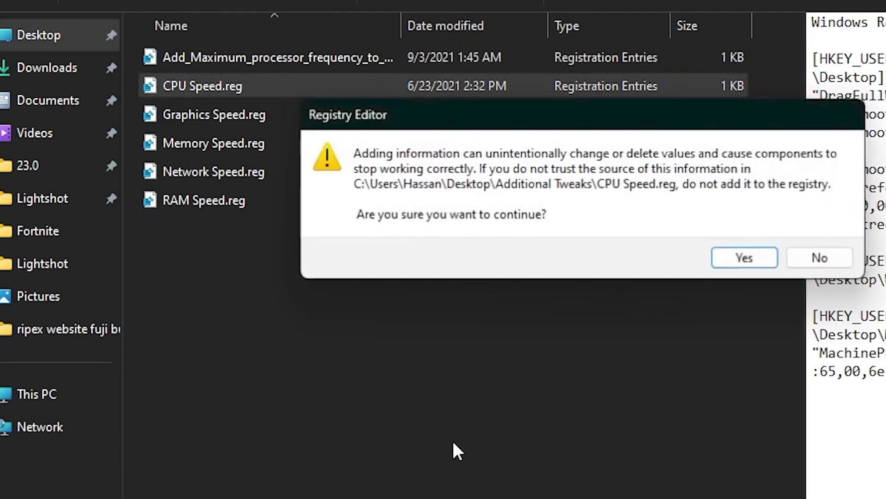
click(739, 264)
click(816, 235)
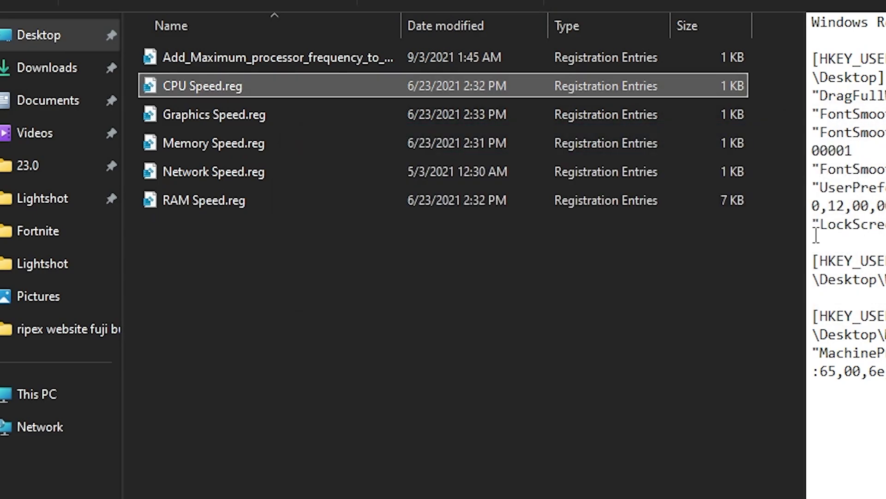
Merge Graphics Speed.reg into the registry and select the Memory, Network and RAM Speed files
double_click(208, 112)
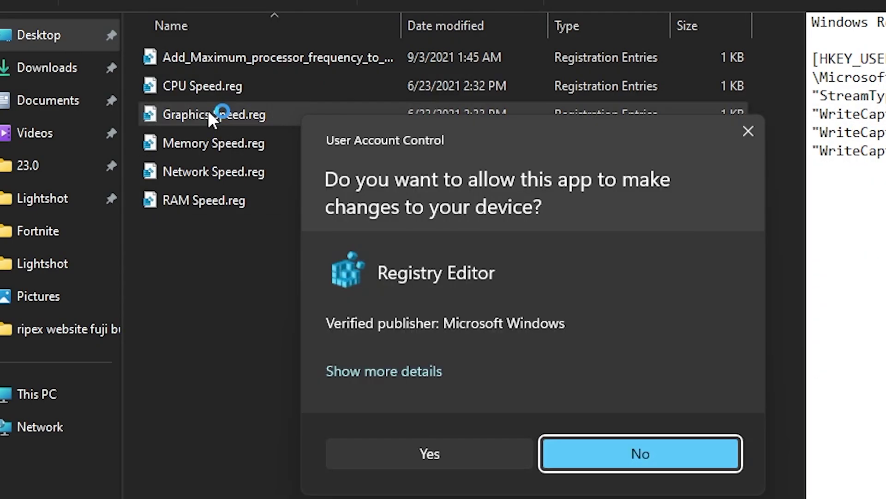
click(431, 454)
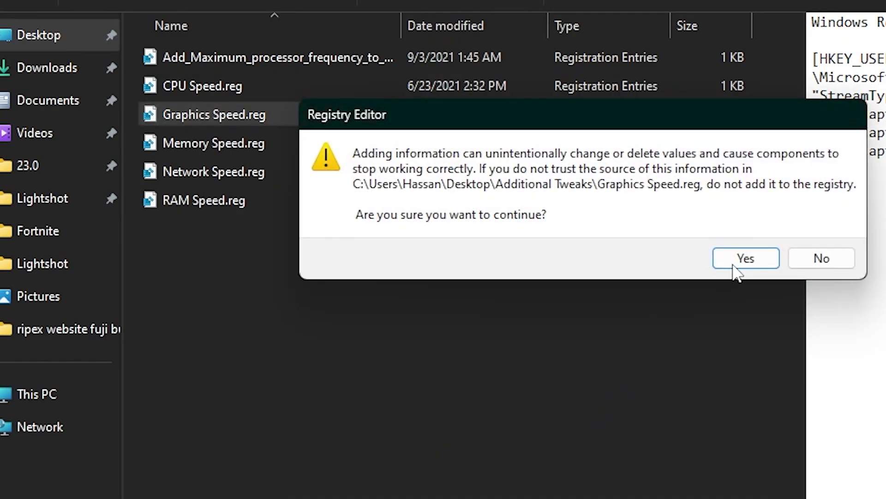
click(737, 258)
click(794, 236)
drag(272, 259, 181, 145)
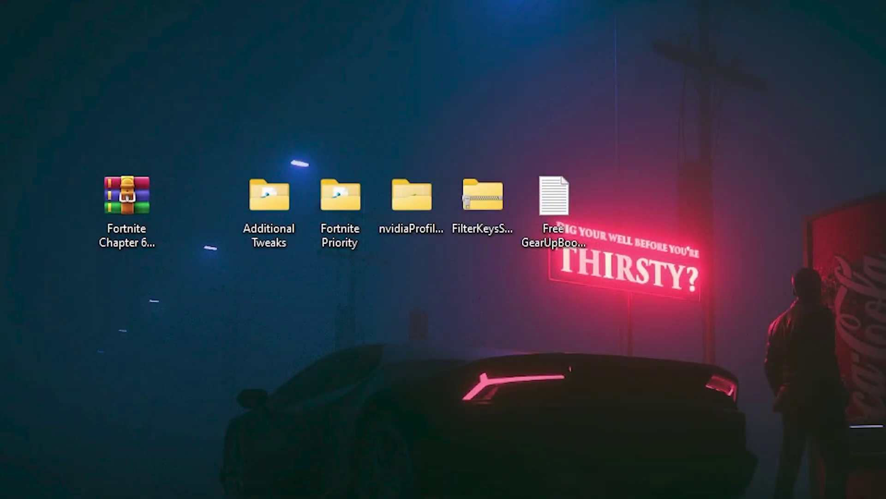
Merge Fortnite High Priority.reg from the Fortnite Priority folder into the registry and close the folder
double_click(350, 196)
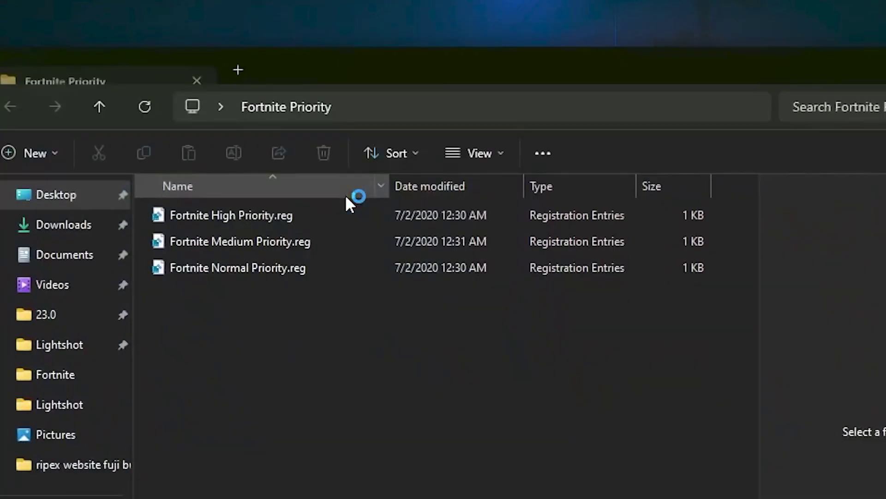
click(388, 268)
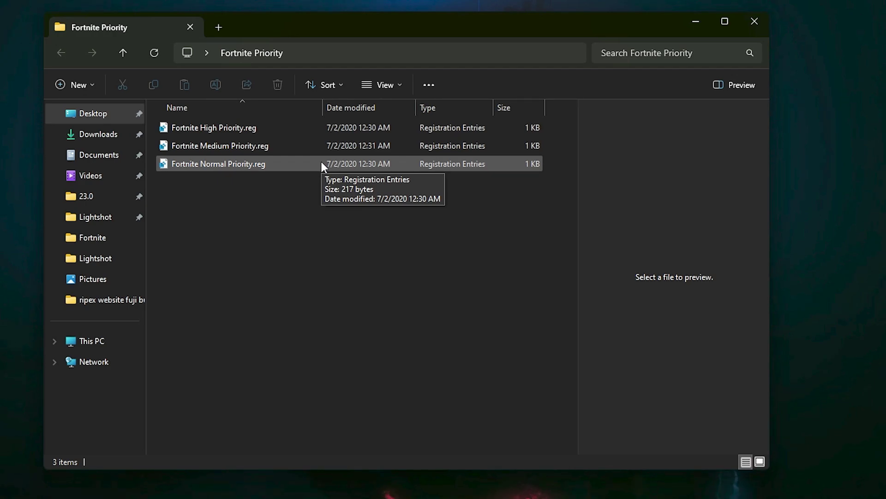
double_click(220, 129)
click(340, 377)
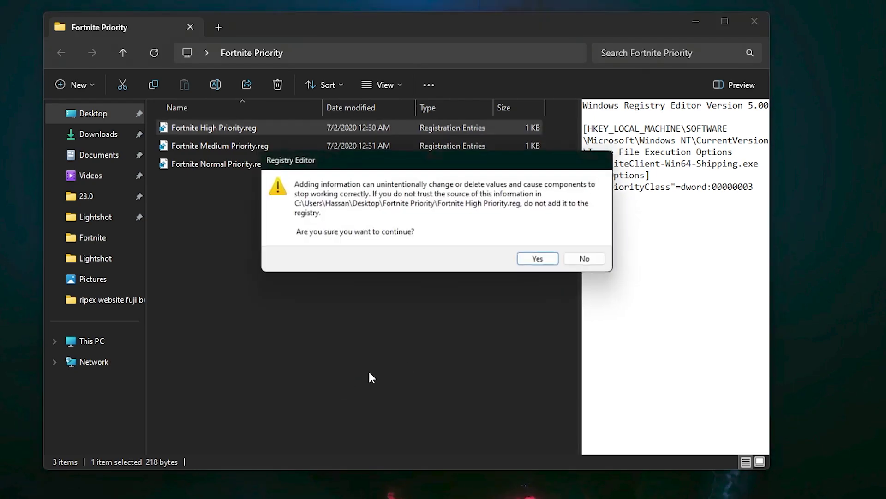
click(537, 258)
click(585, 238)
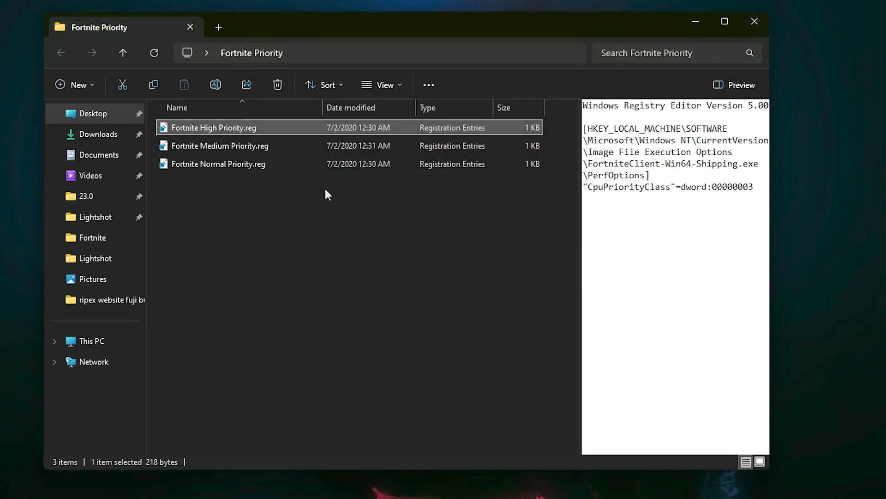
click(752, 27)
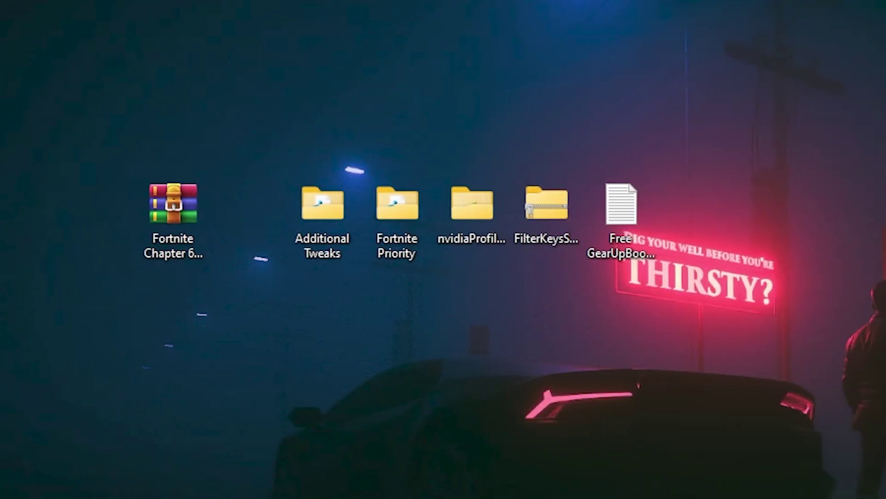
Launch NVIDIA Profile Inspector and load the Fortnite profile by searching 'fort'
click(457, 201)
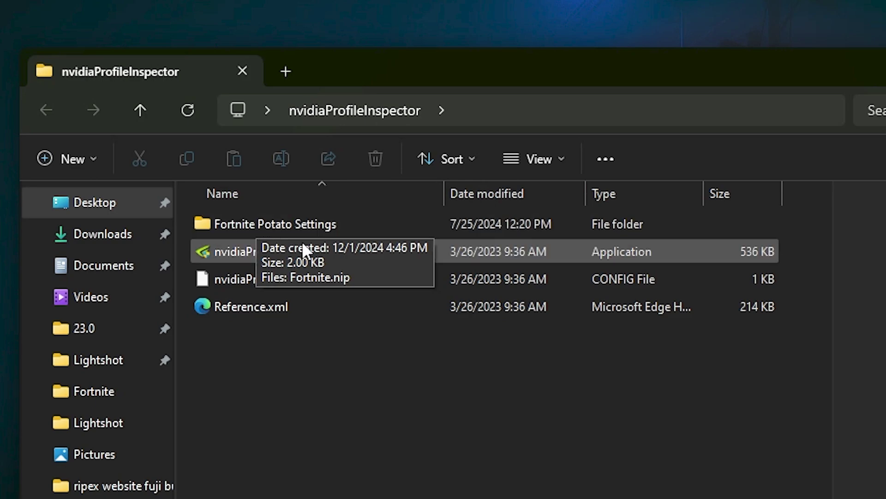
double_click(300, 253)
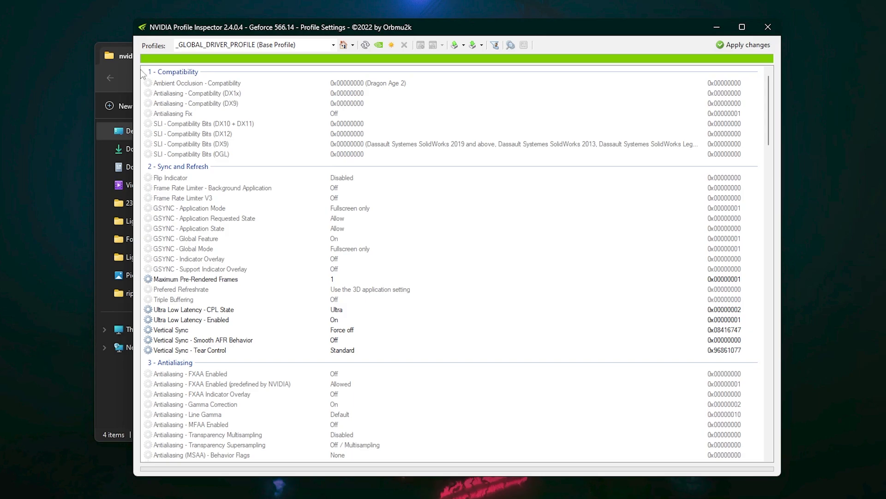
click(216, 45)
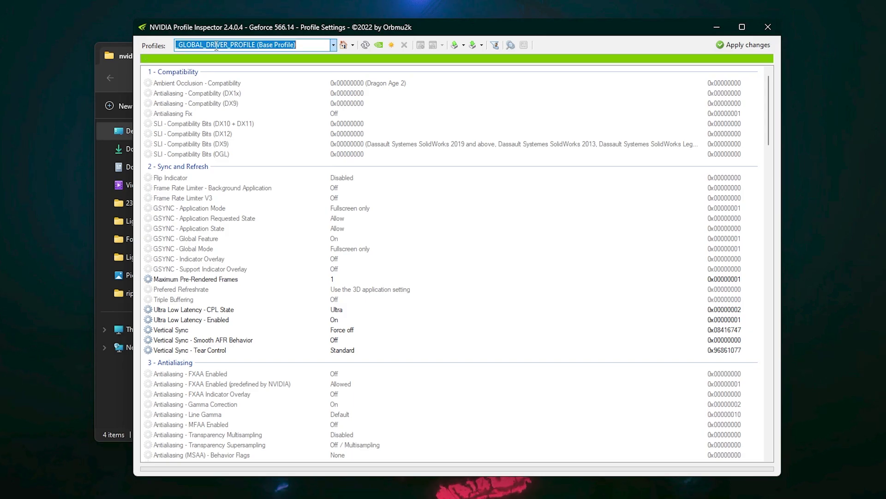
text(fort)
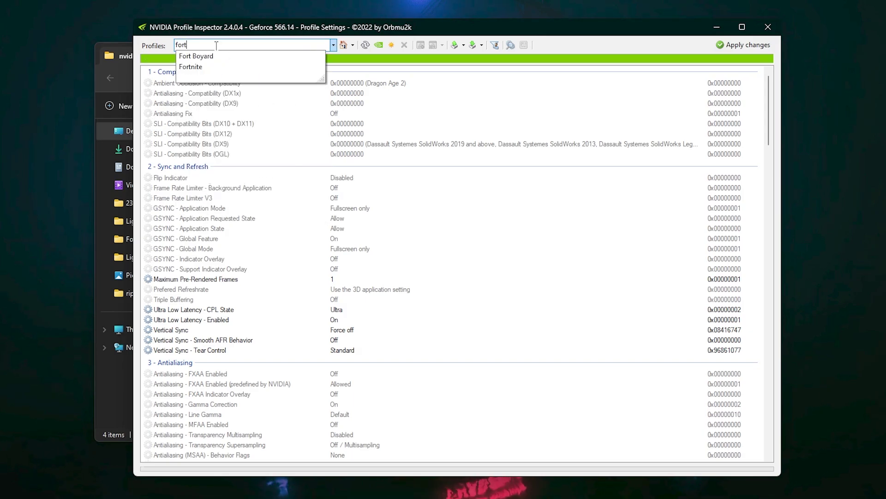
click(198, 67)
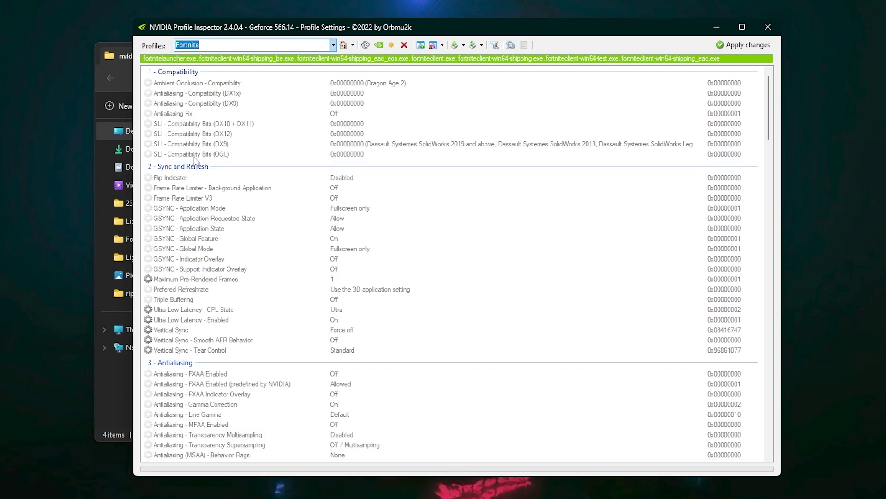
Import Fortnite.nip into the Fortnite profile and look through the imported settings
click(473, 45)
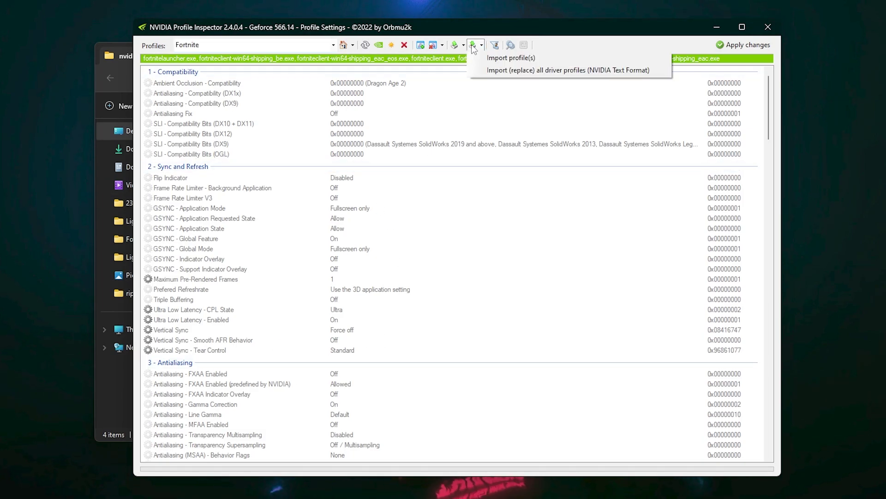
click(503, 57)
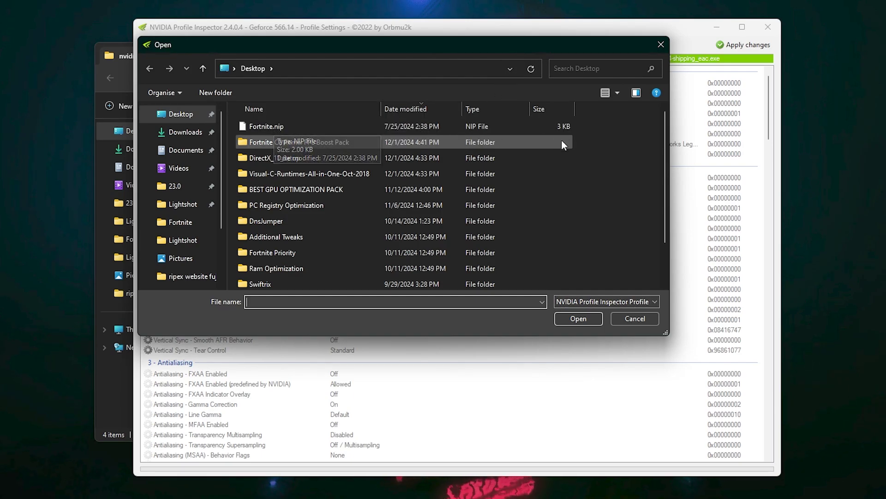
click(263, 125)
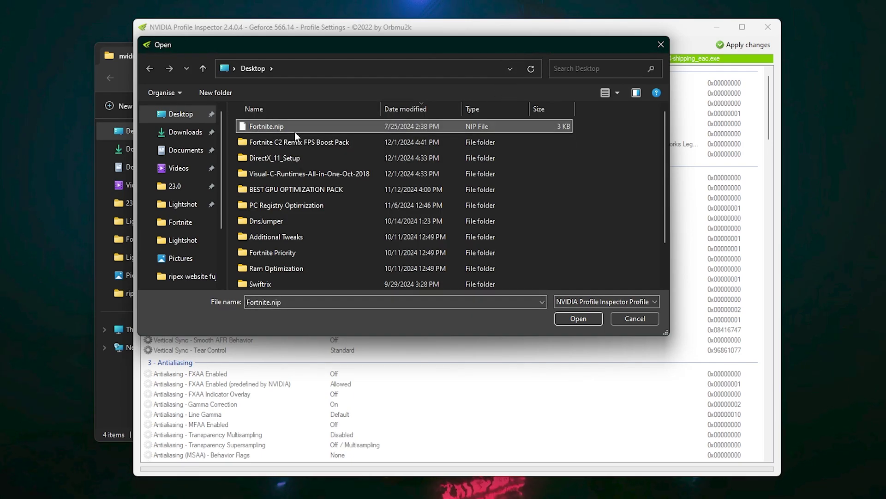
click(579, 318)
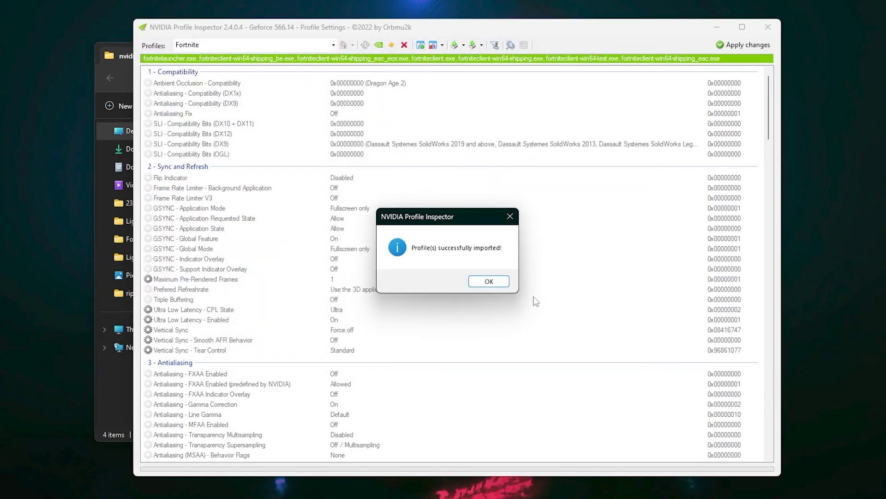
click(489, 281)
scroll(544, 249, down, 5)
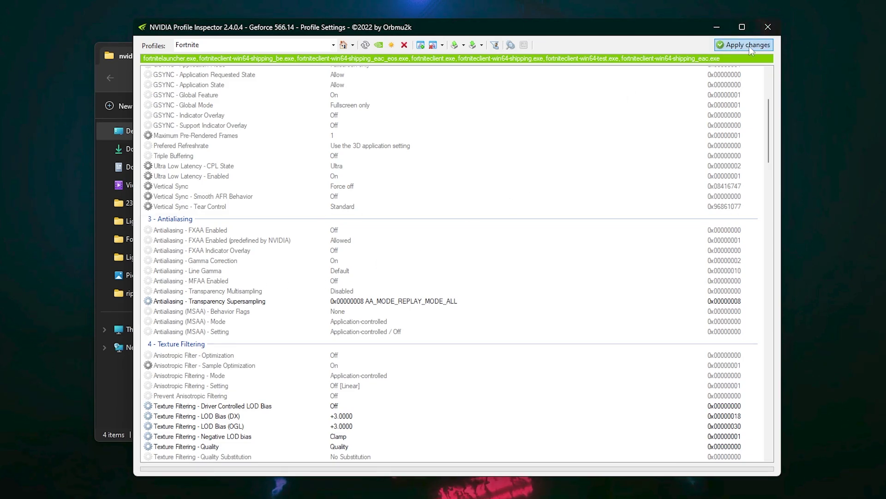
scroll(501, 256, down, 1)
scroll(500, 255, down, 3)
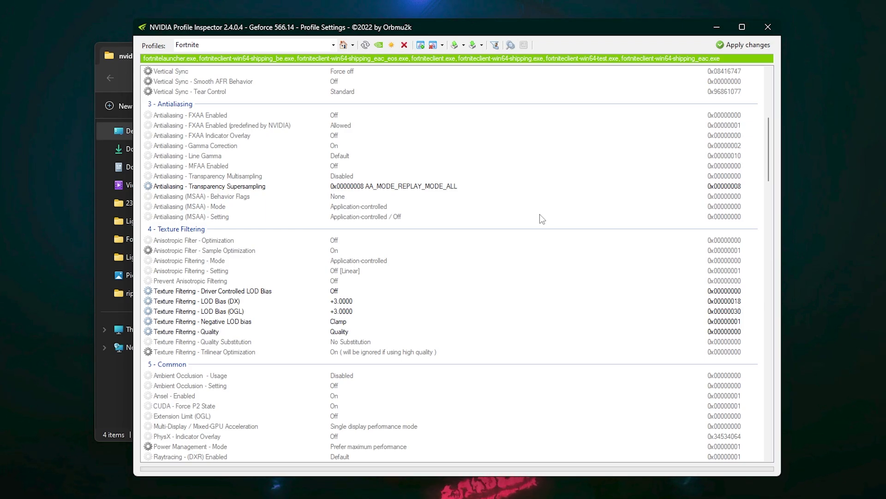
click(379, 46)
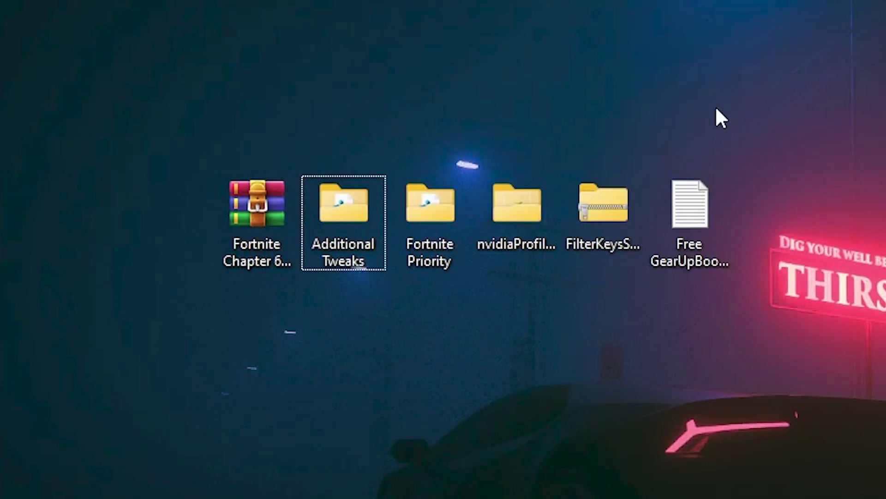
Copy FilterKeysSetter.exe from FilterKeysSetter_1.0.zip to the desktop, replacing the existing copy
double_click(591, 205)
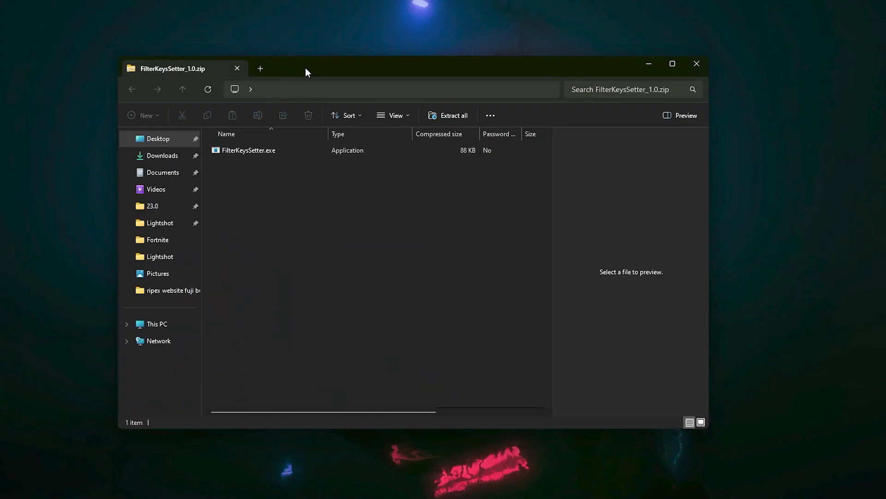
drag(305, 67, 565, 85)
click(505, 167)
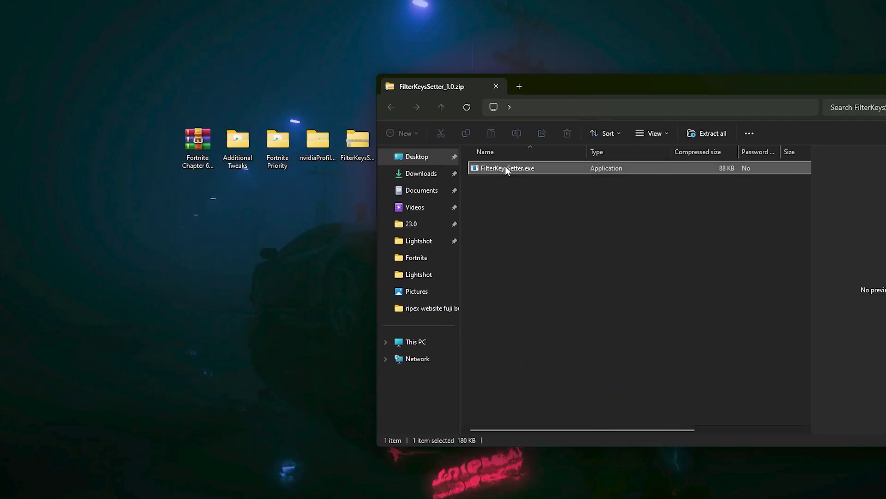
drag(505, 167, 265, 243)
click(385, 288)
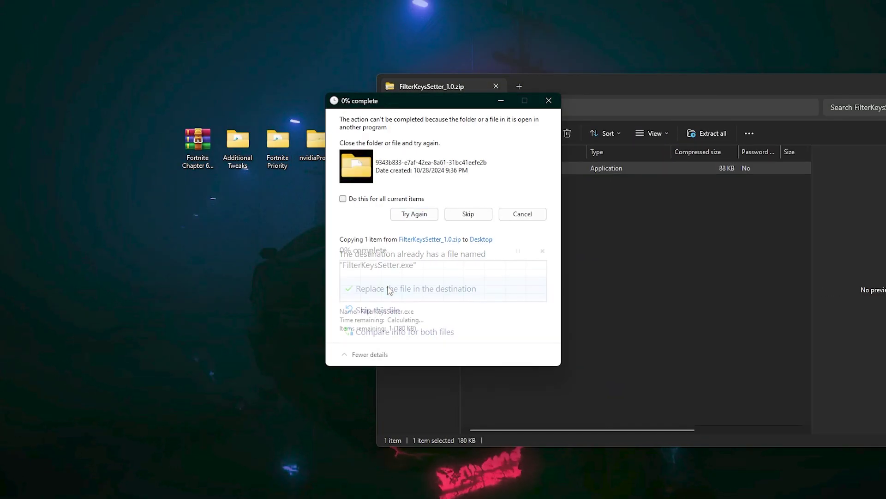
click(790, 97)
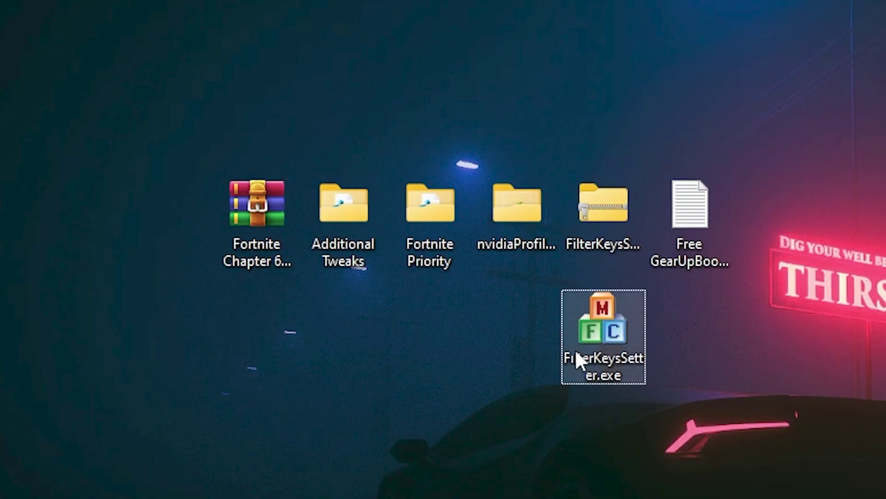
right_click(593, 313)
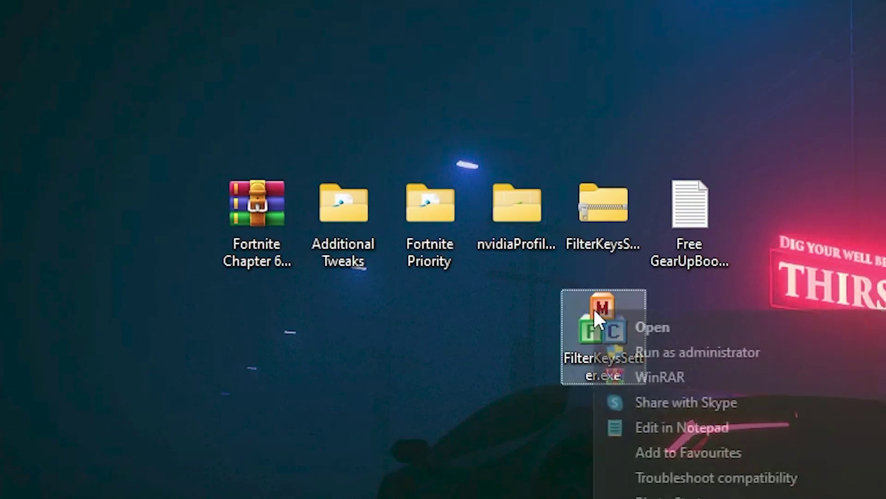
Run FilterKeys Setter as administrator and turn off Activation sound and Show status
click(719, 353)
click(121, 312)
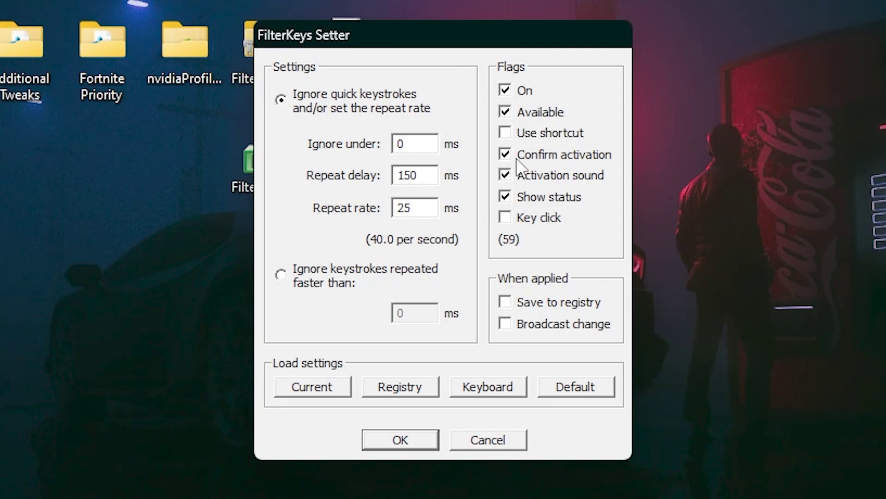
click(506, 176)
click(508, 198)
Change Repeat delay from 150 to 250 ms, leaving Repeat rate at 25 ms
drag(421, 177, 336, 175)
text(250)
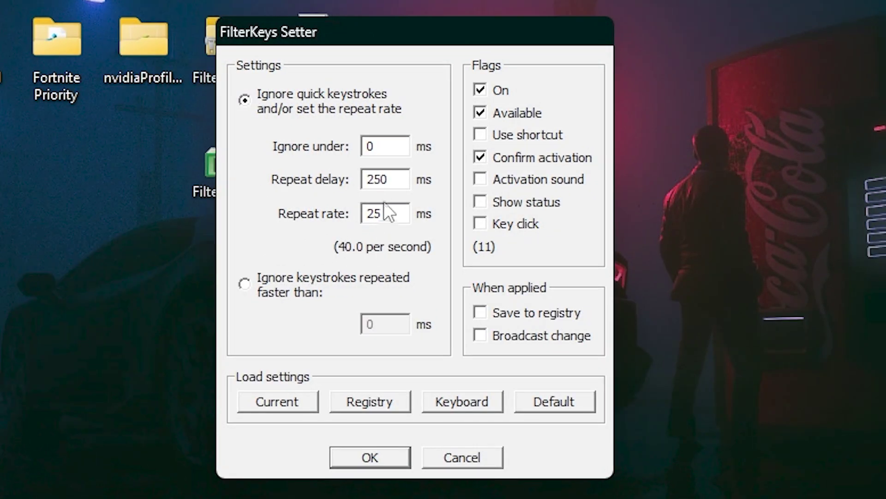
click(388, 213)
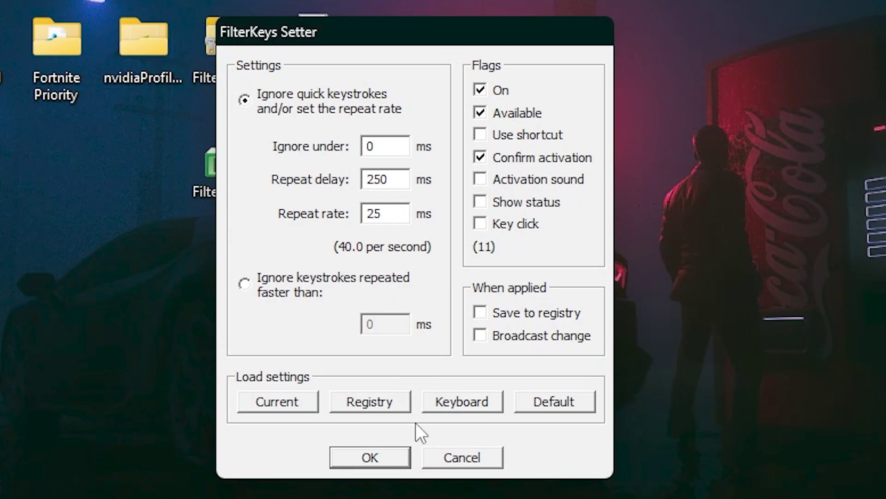